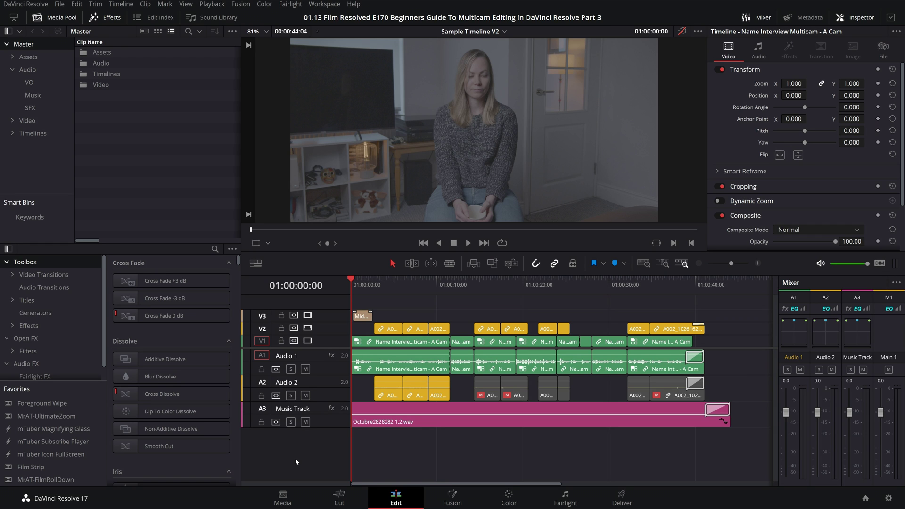
# Open the Interview Multicam clip as its own timeline and return the playhead to 01:00:00:00
pyautogui.rightClick(376, 345)
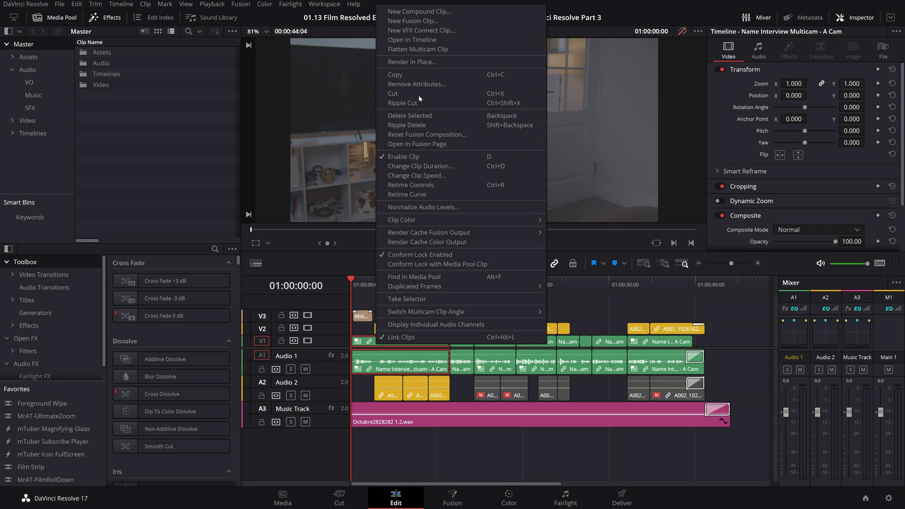
pyautogui.click(412, 39)
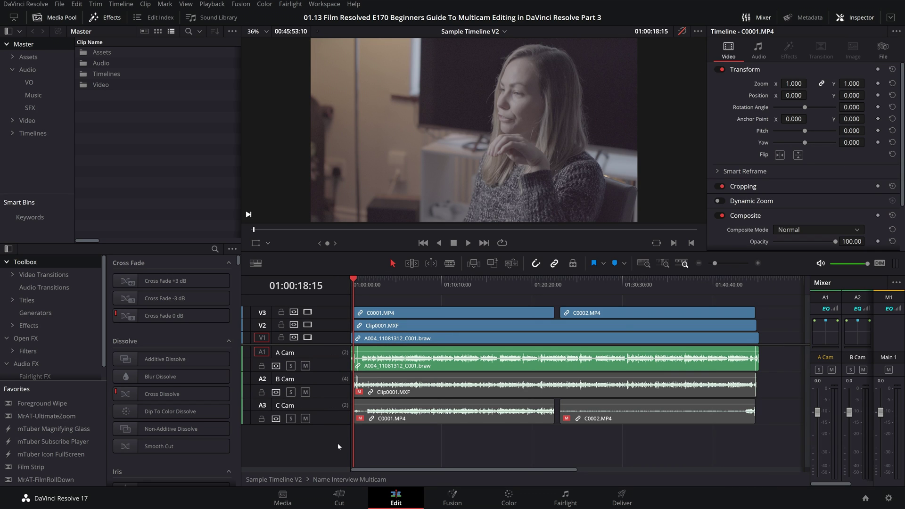
pyautogui.moveTo(353, 280); pyautogui.dragTo(339, 334)
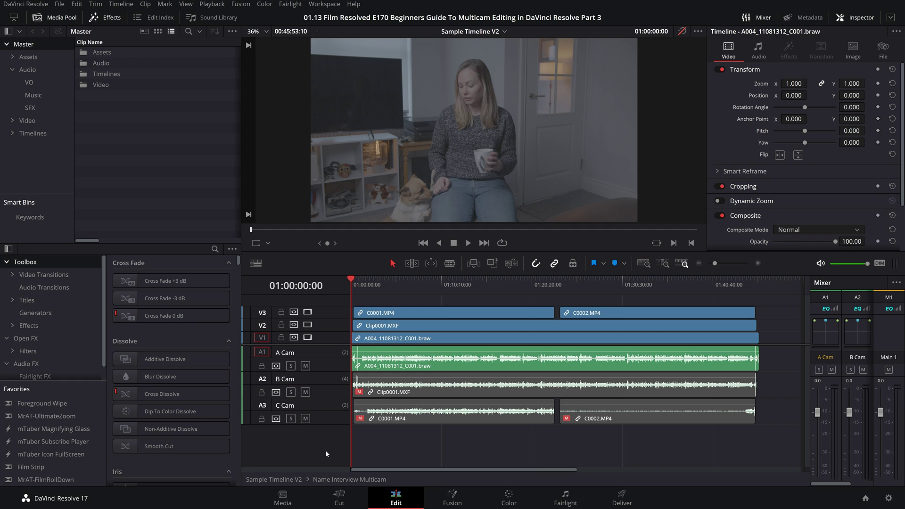
# On the Color page, turn the viewer bypass off and show the Gallery stills
pyautogui.click(509, 499)
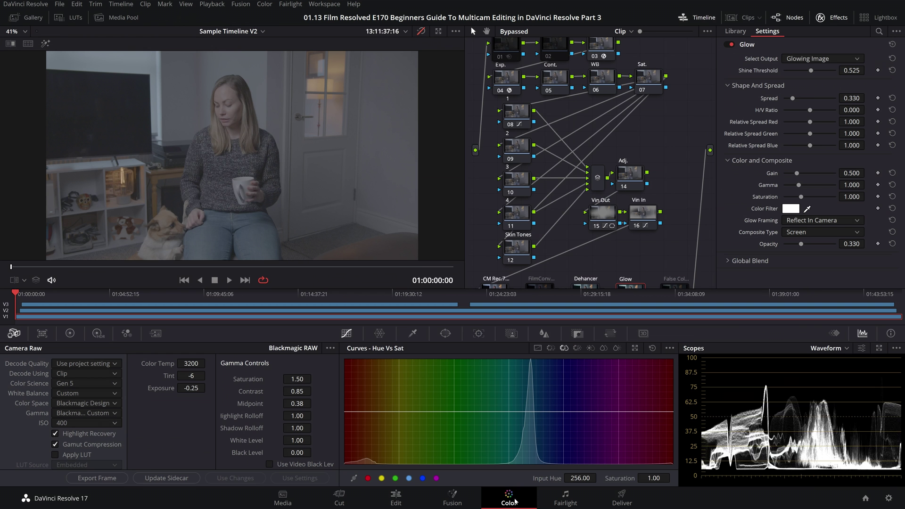
pyautogui.click(421, 31)
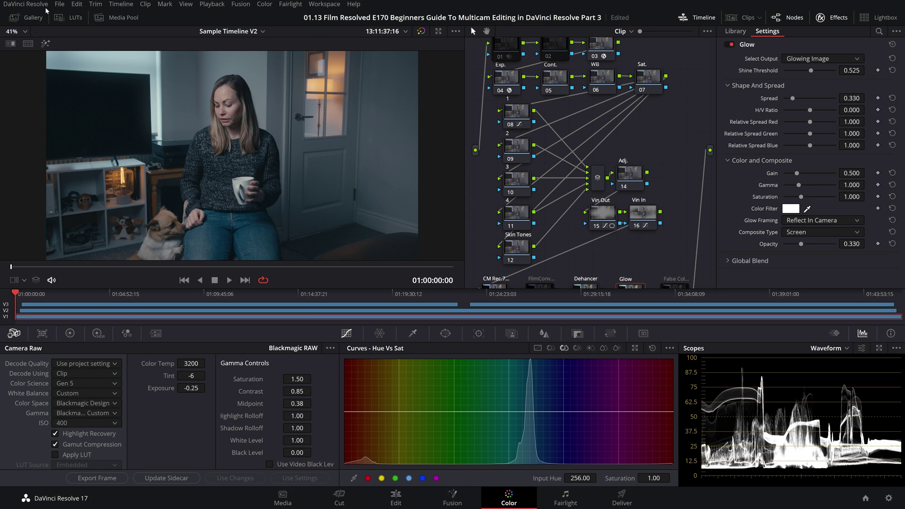
pyautogui.click(27, 18)
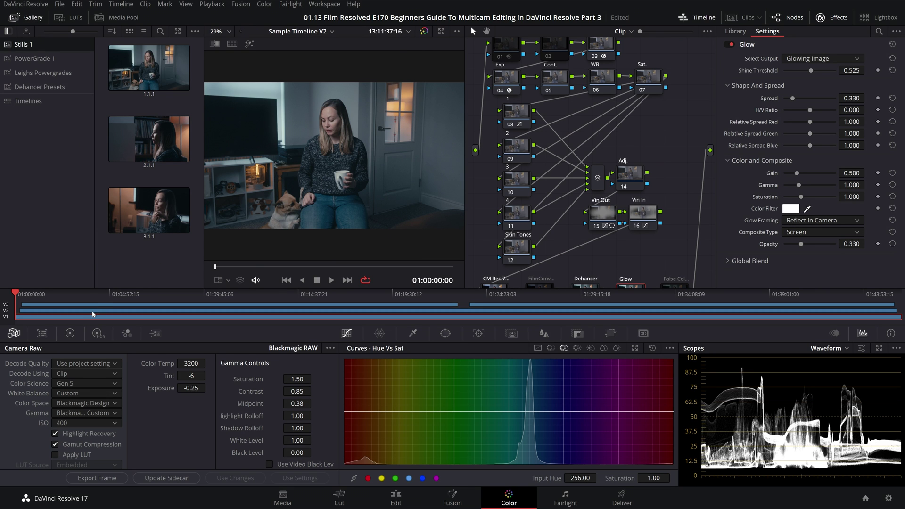
# Apply gallery still 1.1.1's grade to the side-profile clip on V2
pyautogui.click(92, 311)
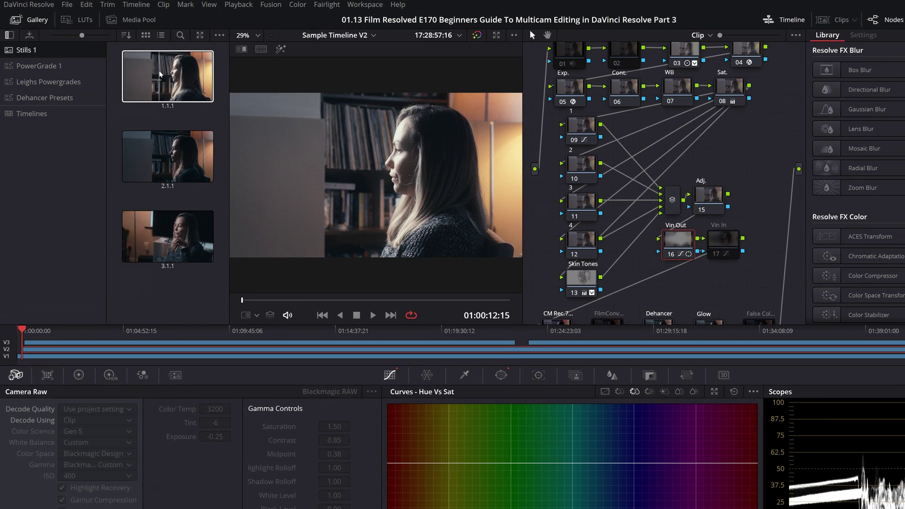
pyautogui.rightClick(150, 65)
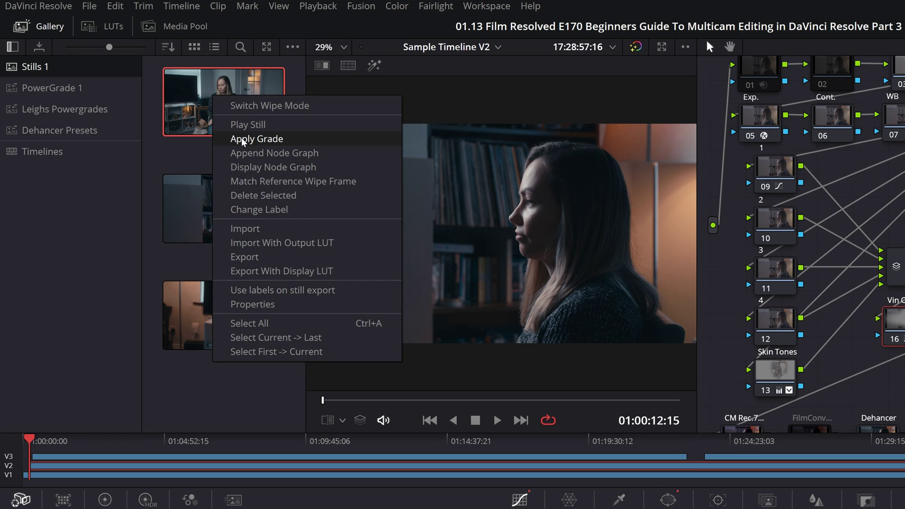
pyautogui.click(236, 127)
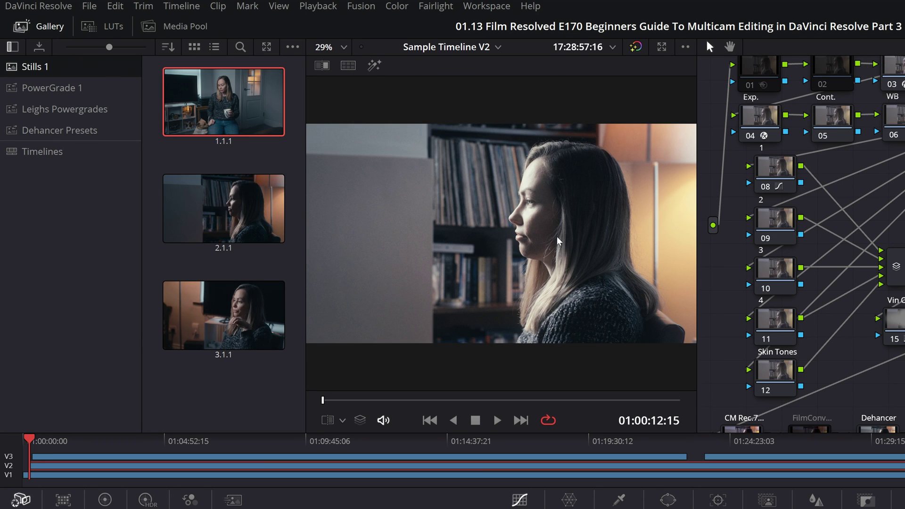
pyautogui.click(899, 72)
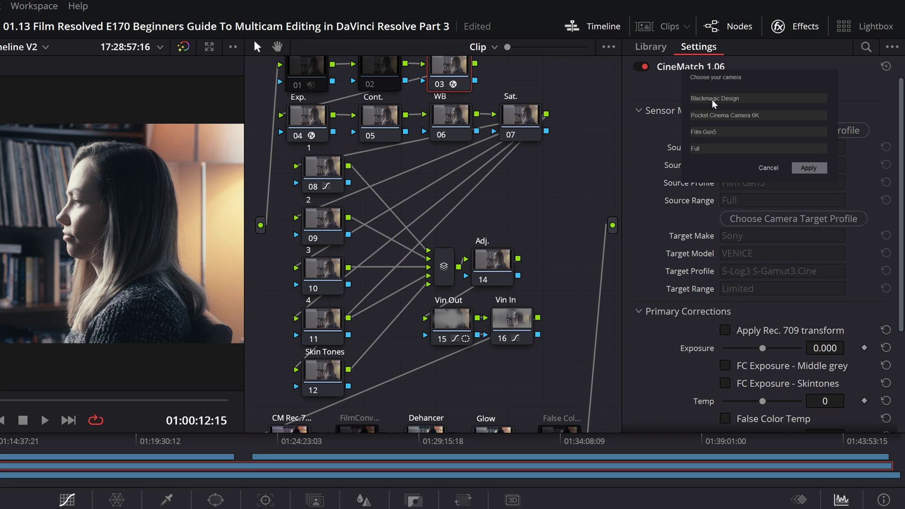
# Set node 03's CineMatch source camera to Sony FS5, S-Log3 S-Gamut3.Cine and apply it
pyautogui.click(712, 100)
pyautogui.click(704, 199)
pyautogui.click(710, 117)
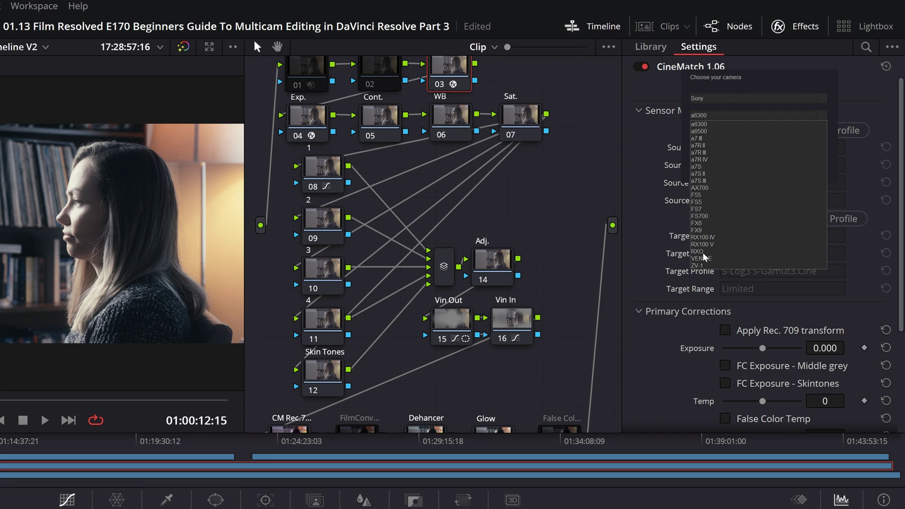
pyautogui.click(700, 202)
pyautogui.click(711, 132)
pyautogui.click(717, 183)
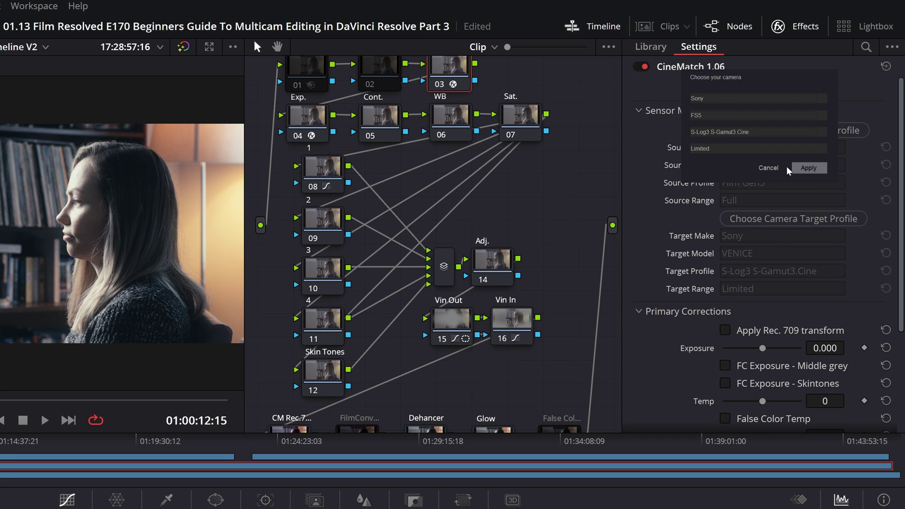
pyautogui.click(809, 168)
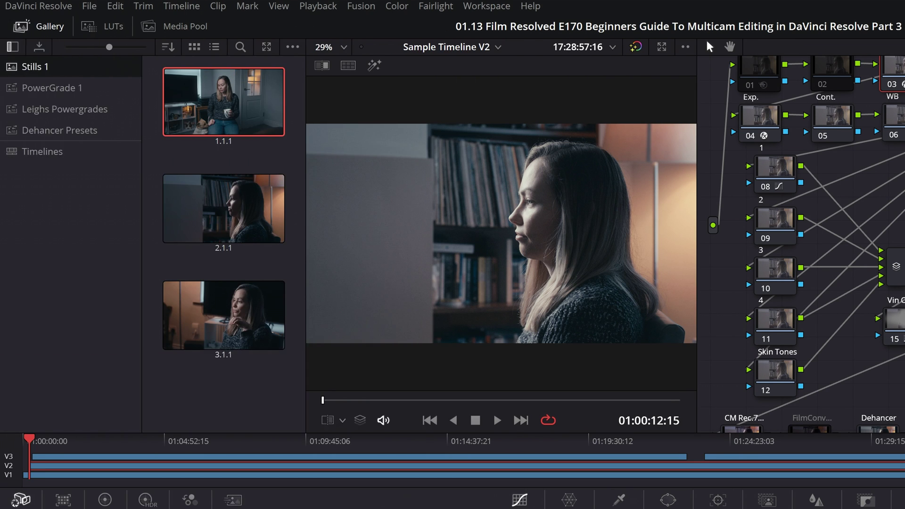
pyautogui.click(232, 212)
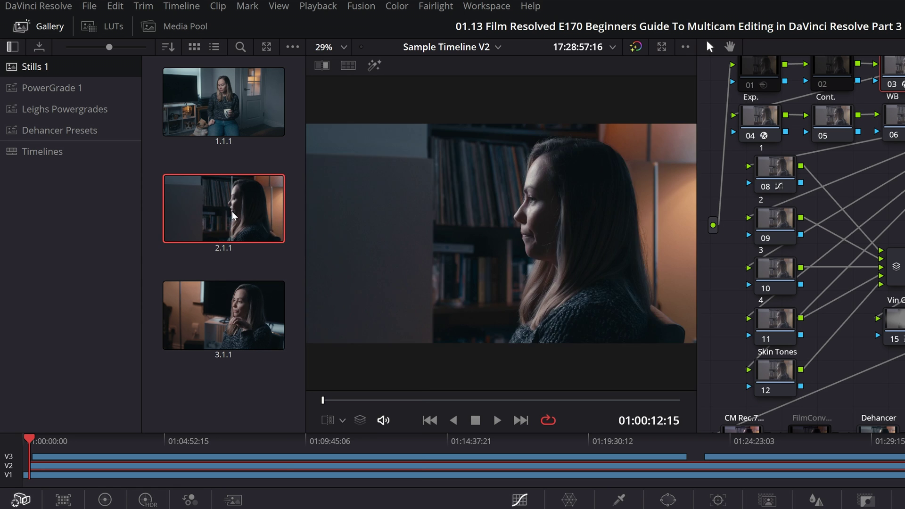
pyautogui.rightClick(233, 212)
# Apply gallery still 2.1.1's grade to the selected interview clip
pyautogui.click(283, 258)
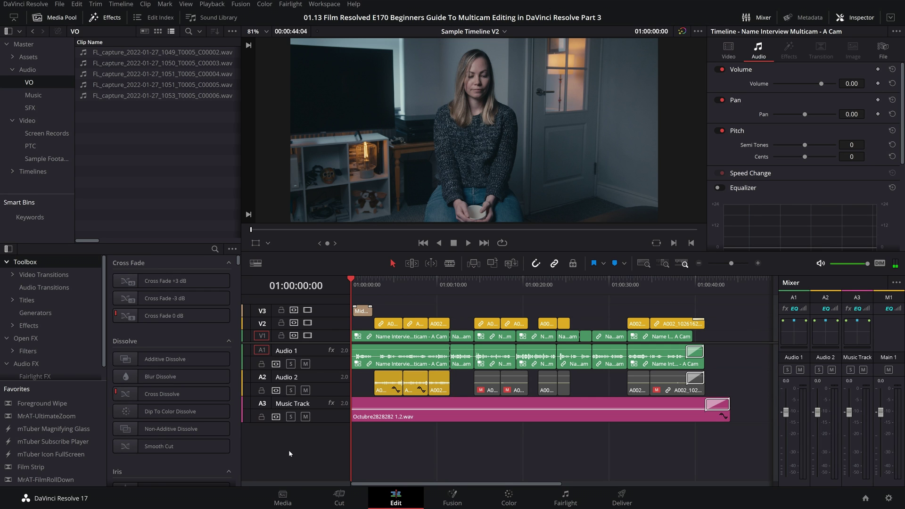
# Play the interview edit from 01:00:04:07 and stop at 01:00:09:23
pyautogui.moveTo(383, 281); pyautogui.dragTo(387, 286)
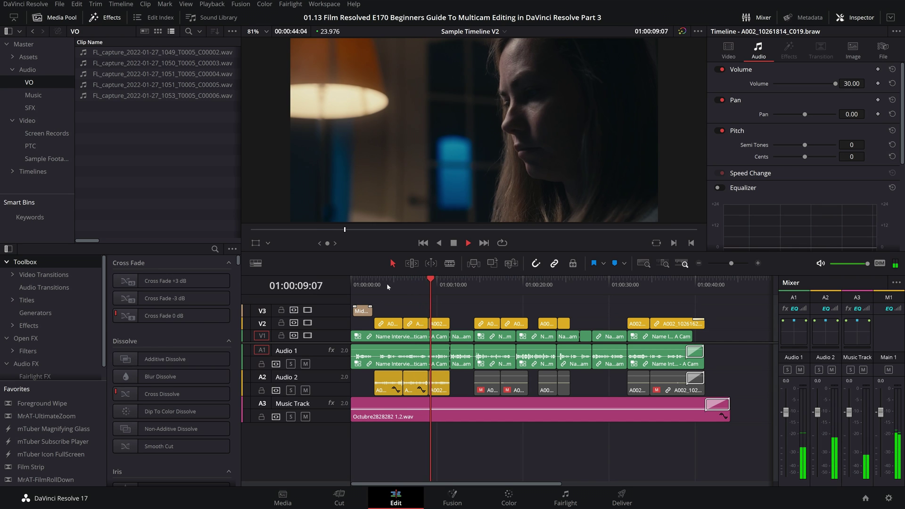
pyautogui.press('space')
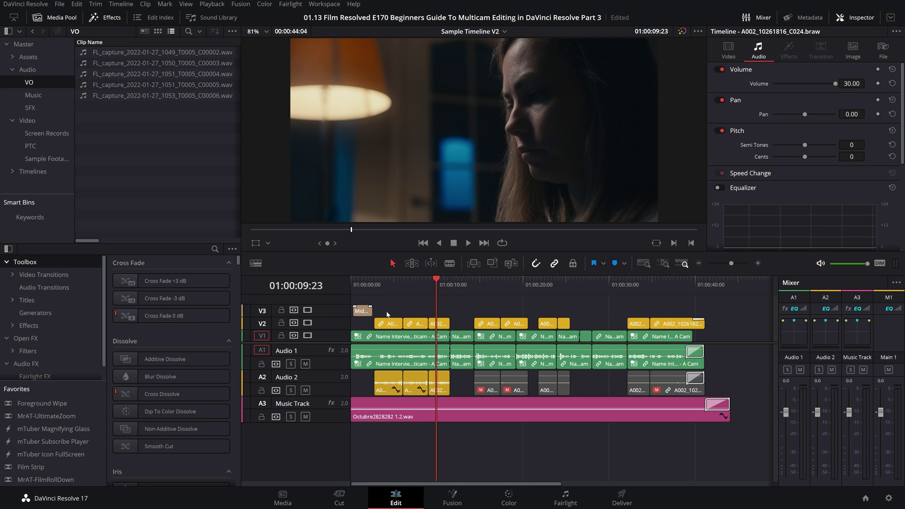
pyautogui.click(391, 336)
pyautogui.rightClick(391, 336)
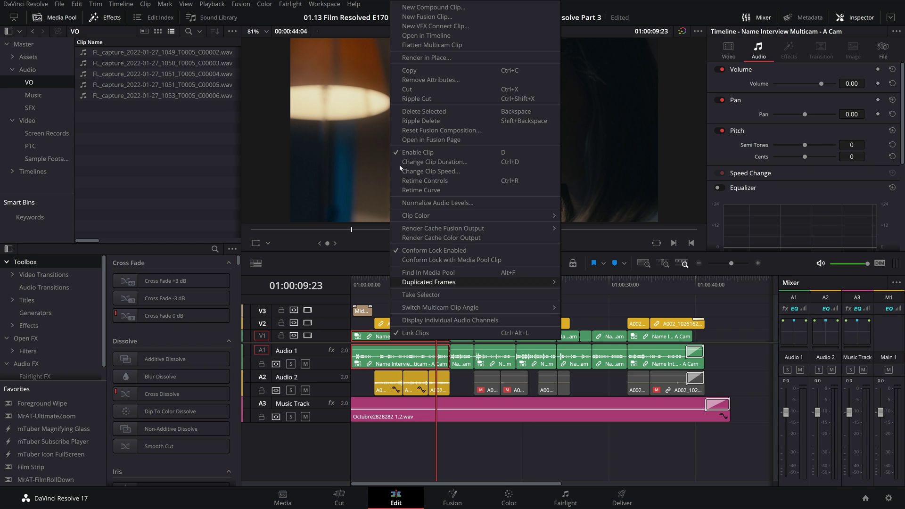
# Open the multicam clip's timeline, then show Audio 1's Dynamics compressor settings in Fairlight
pyautogui.click(406, 36)
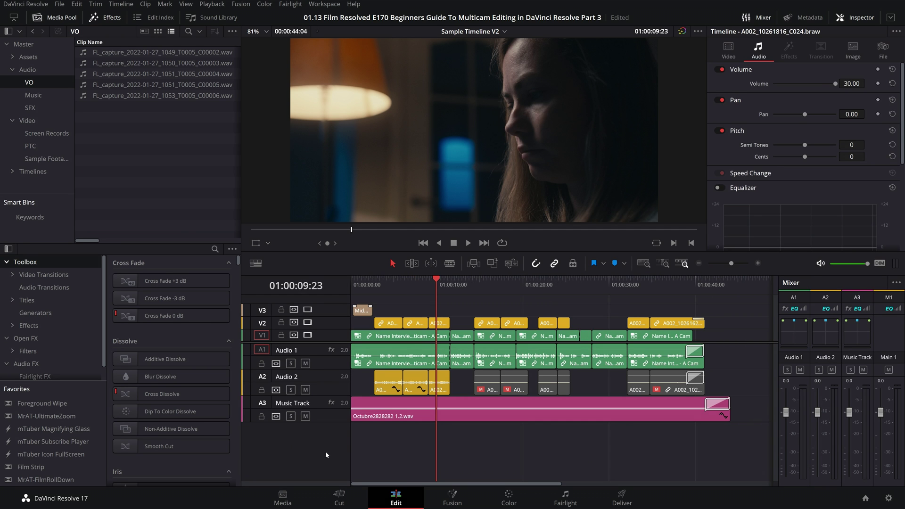
pyautogui.click(566, 496)
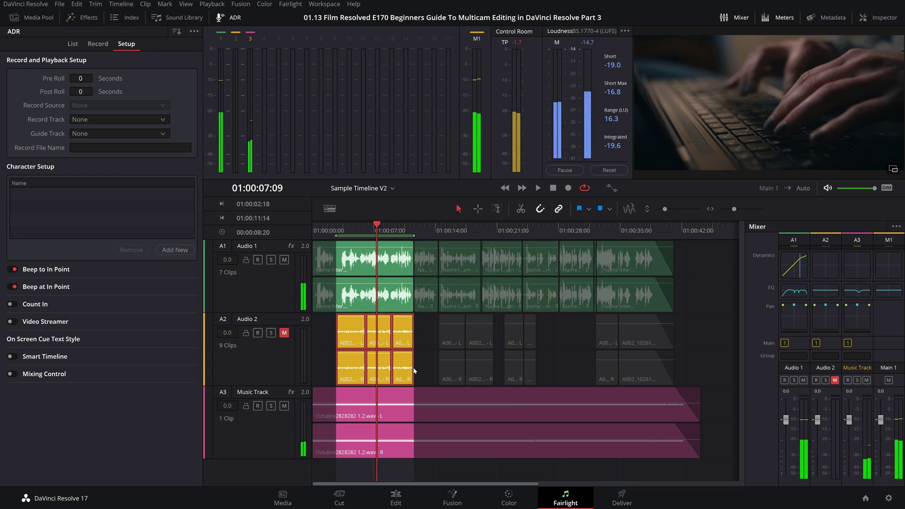
# Bring up the context menu for the selected audio clips on the Fairlight page
pyautogui.rightClick(354, 330)
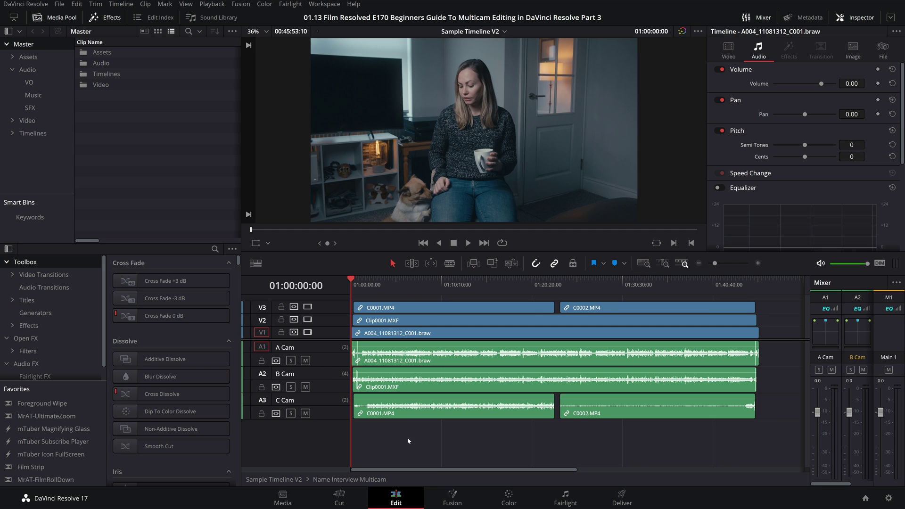
# Return from the multicam clip to the parent Sample Timeline V2
pyautogui.click(286, 480)
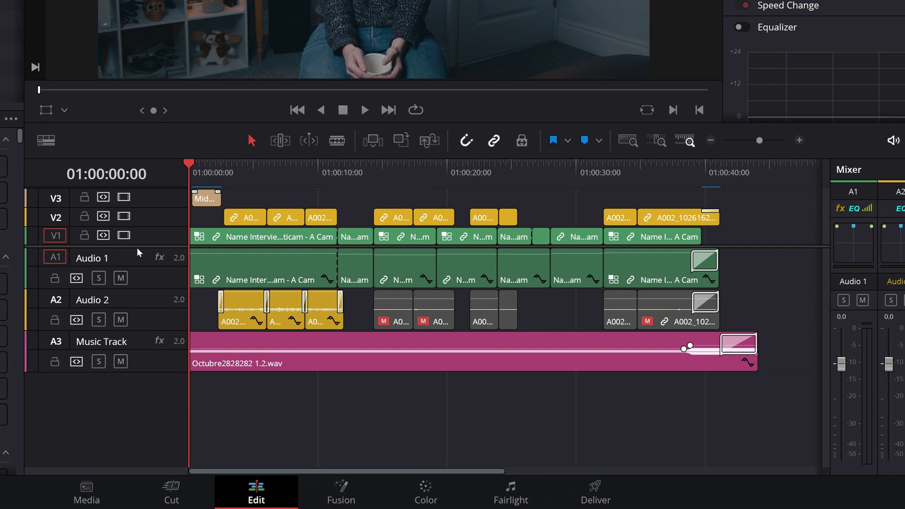
# Add 0 video and 2 audio tracks placed below Audio 1
pyautogui.rightClick(96, 432)
pyautogui.click(138, 289)
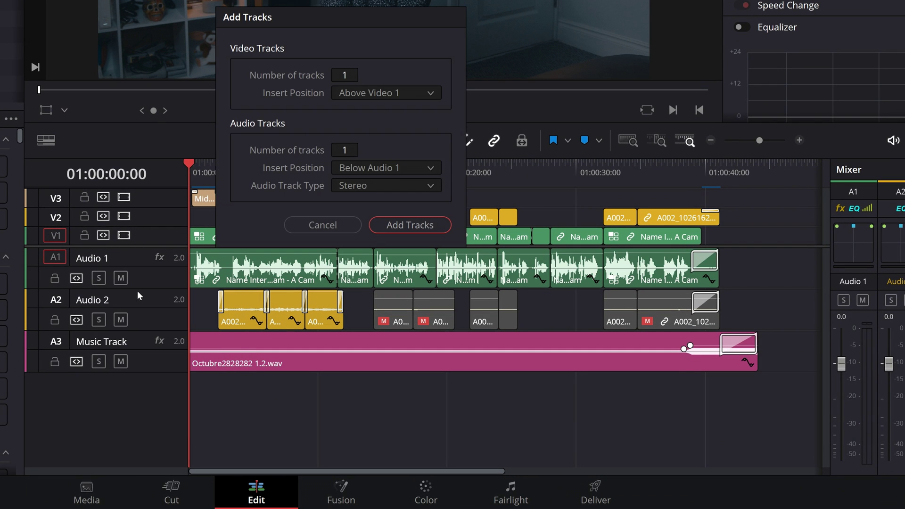
pyautogui.click(345, 75)
pyautogui.write('0')
pyautogui.click(349, 150)
pyautogui.write('2')
pyautogui.click(365, 169)
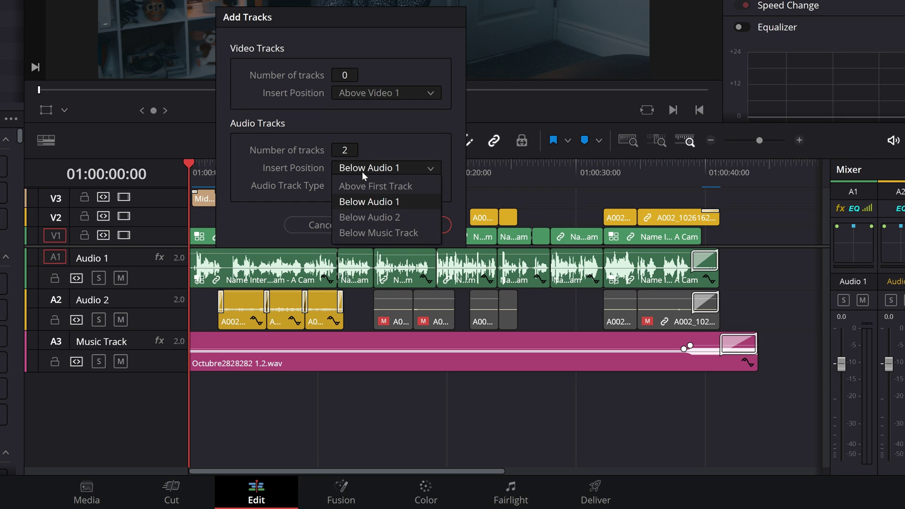
pyautogui.click(367, 202)
pyautogui.click(401, 225)
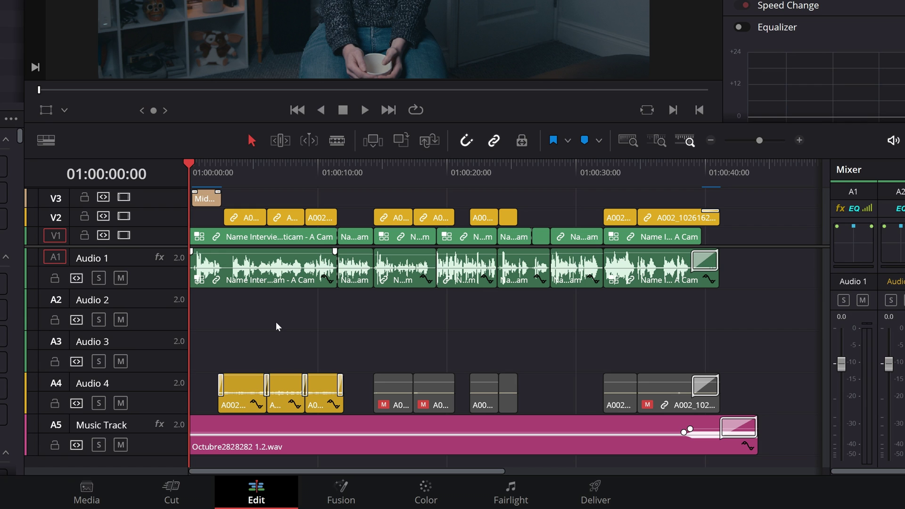
# Copy all seven Audio 1 interview clips onto the new audio tracks
pyautogui.moveTo(264, 323); pyautogui.dragTo(674, 278)
pyautogui.moveTo(262, 288); pyautogui.dragTo(248, 364)
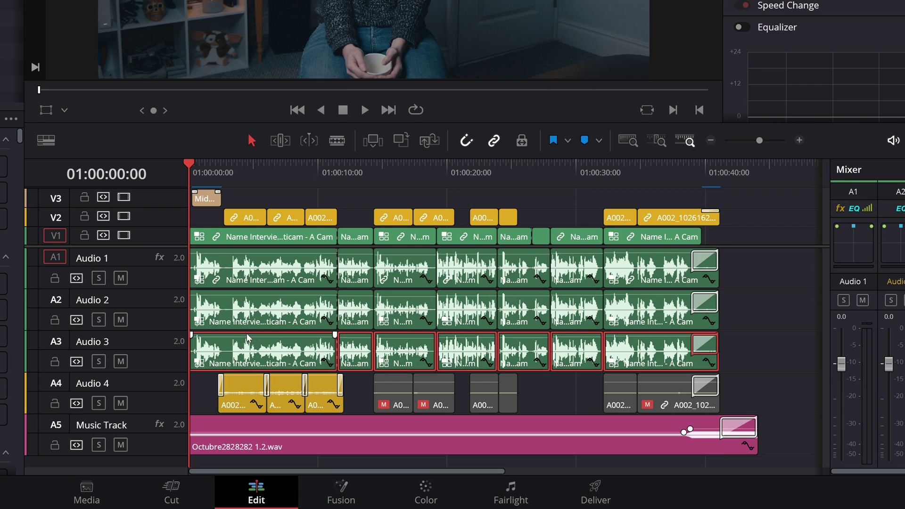
pyautogui.click(779, 317)
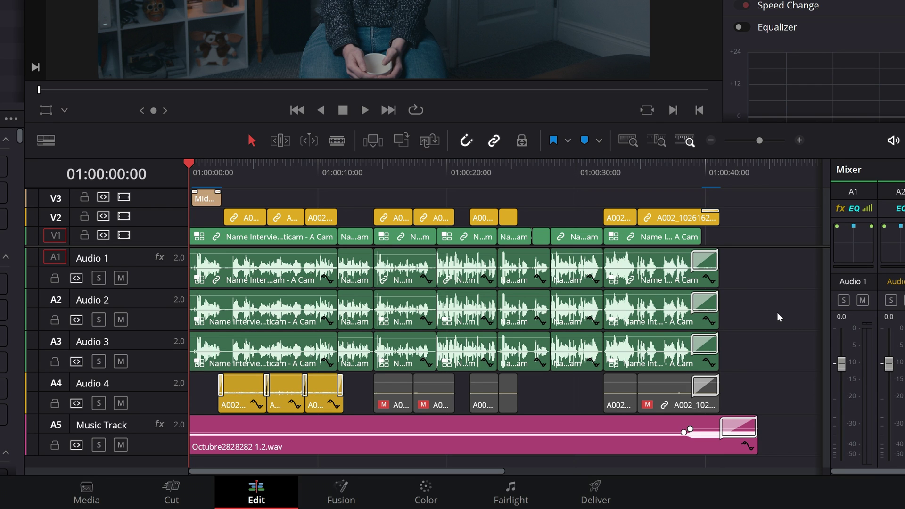
# Switch the Audio 2 clips to B Cam audio and the Audio 3 clips to C Cam audio
pyautogui.moveTo(779, 318); pyautogui.dragTo(260, 313)
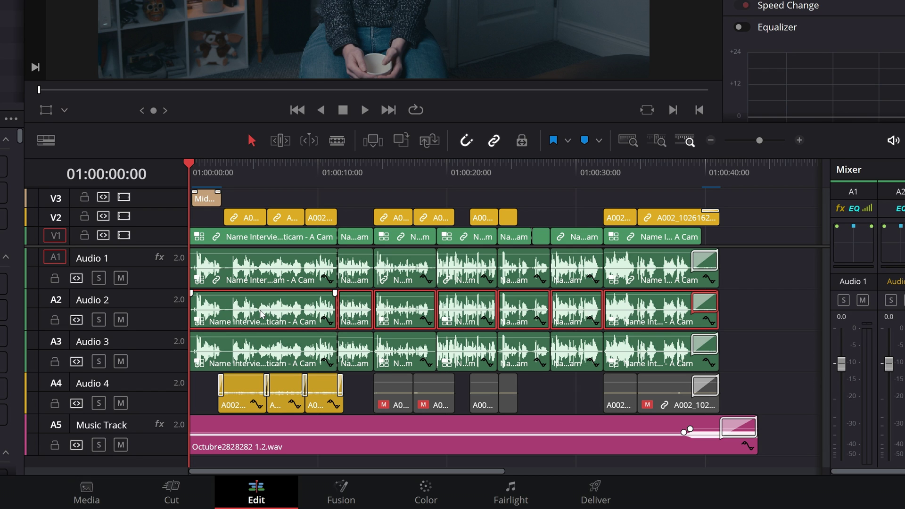
pyautogui.hotkey('alt', '2')
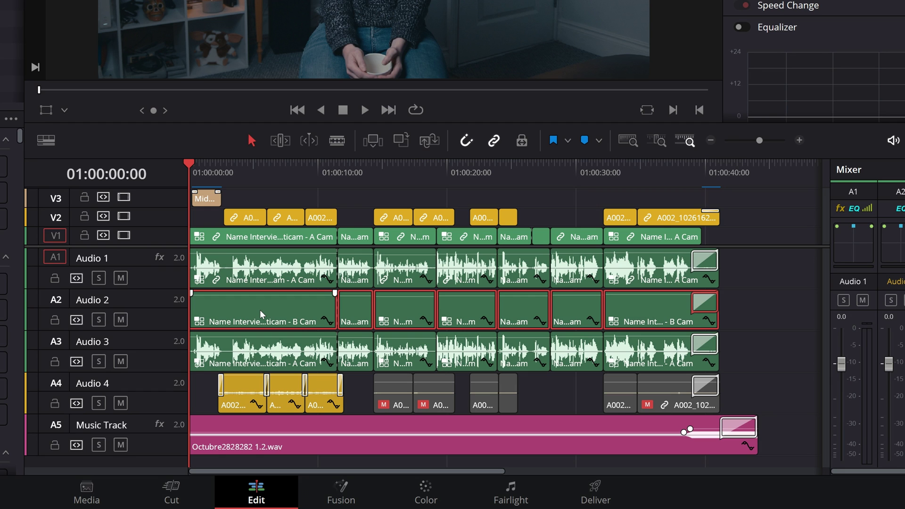
pyautogui.moveTo(757, 349); pyautogui.dragTo(259, 357)
pyautogui.hotkey('shift', '3')
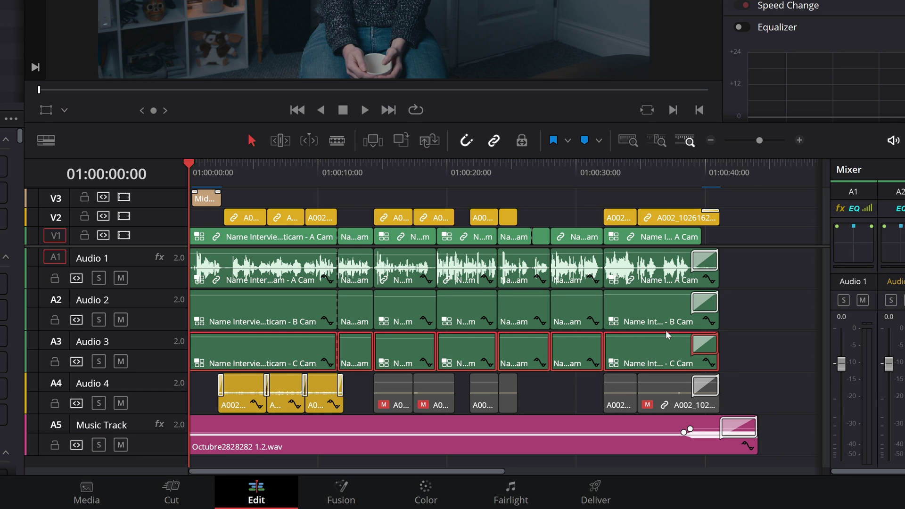
pyautogui.click(759, 315)
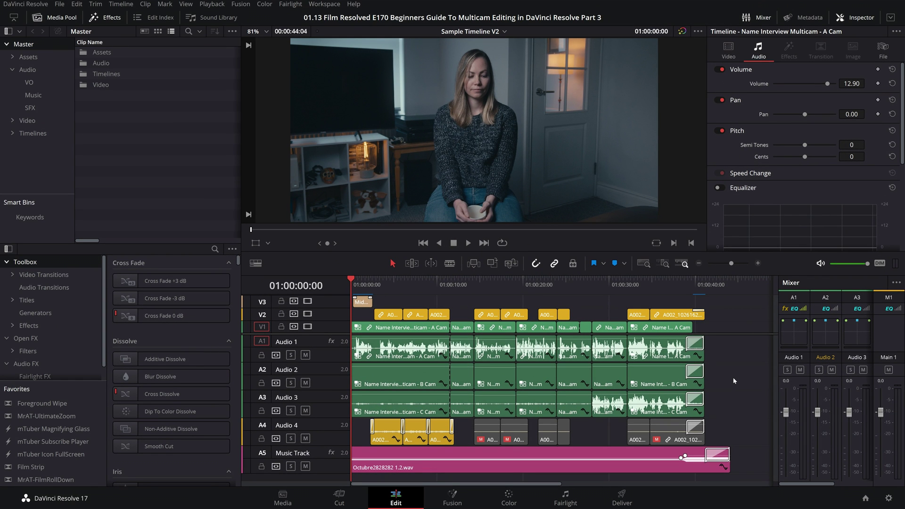
# Reset the volume of the C Cam clips on Audio 3 and B Cam clips on Audio 2 to 0 dB
pyautogui.moveTo(727, 407); pyautogui.dragTo(389, 398)
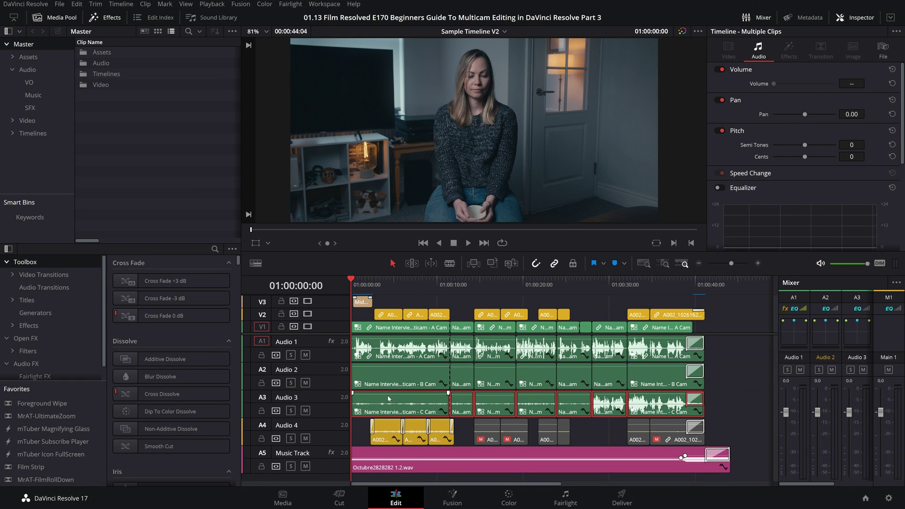
pyautogui.click(892, 69)
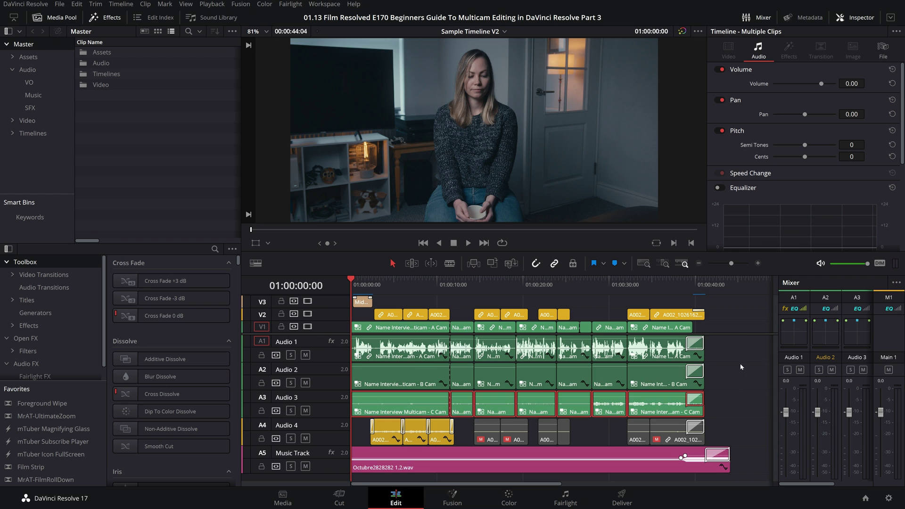
pyautogui.moveTo(736, 372); pyautogui.dragTo(354, 379)
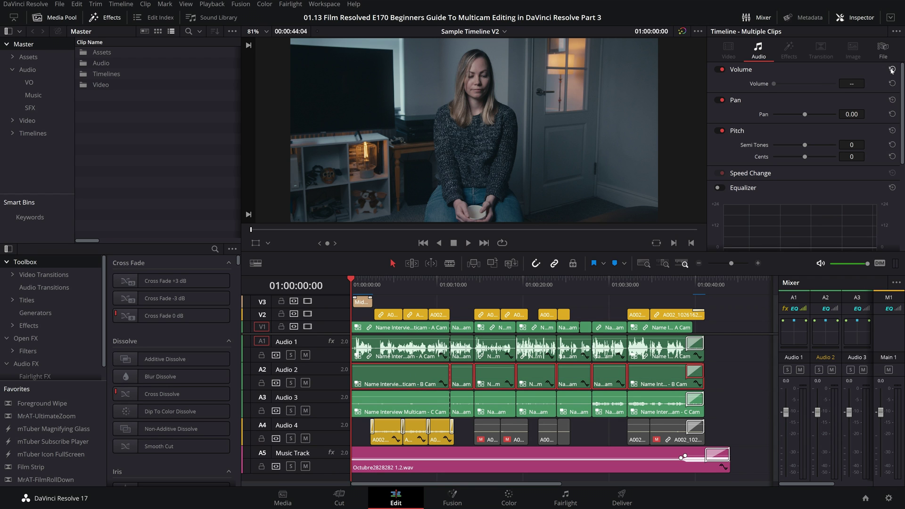
pyautogui.click(721, 378)
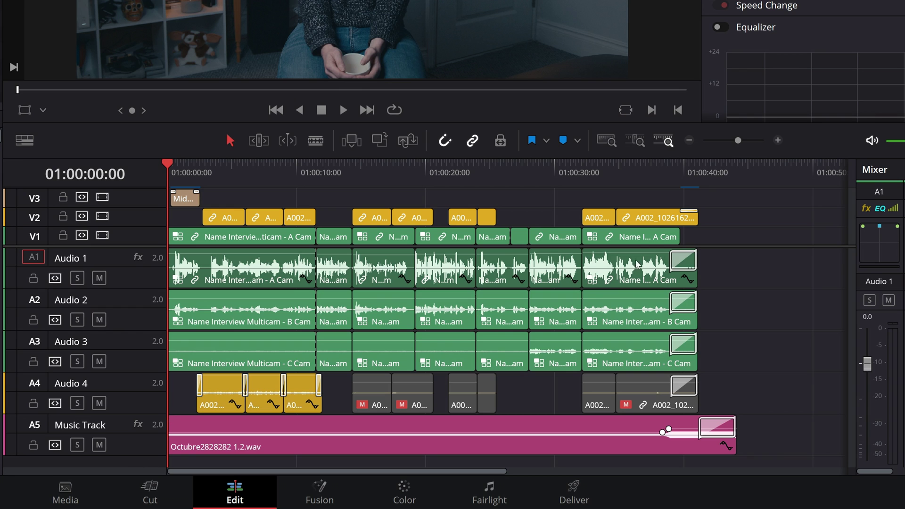
# Display individual audio channels for all B Cam clips on Audio 2, then deselect them
pyautogui.moveTo(743, 313); pyautogui.dragTo(262, 321)
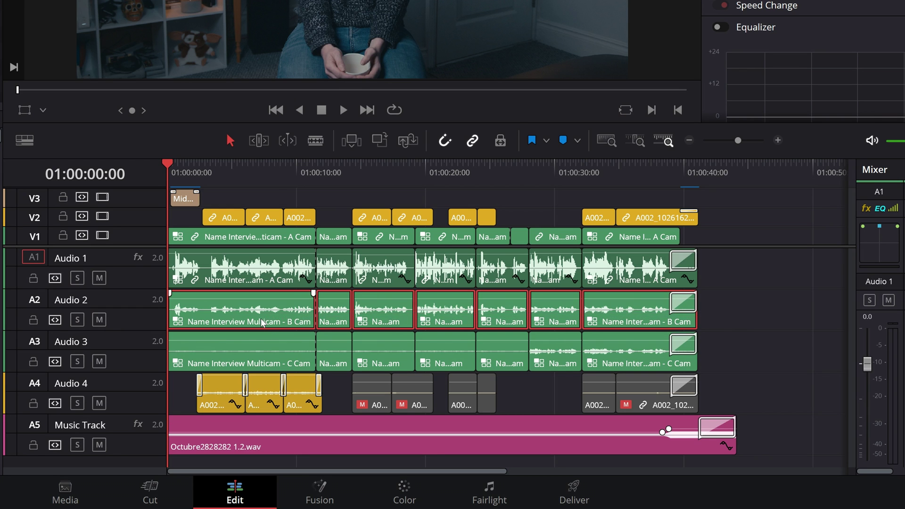
pyautogui.rightClick(262, 321)
pyautogui.click(304, 290)
pyautogui.click(730, 309)
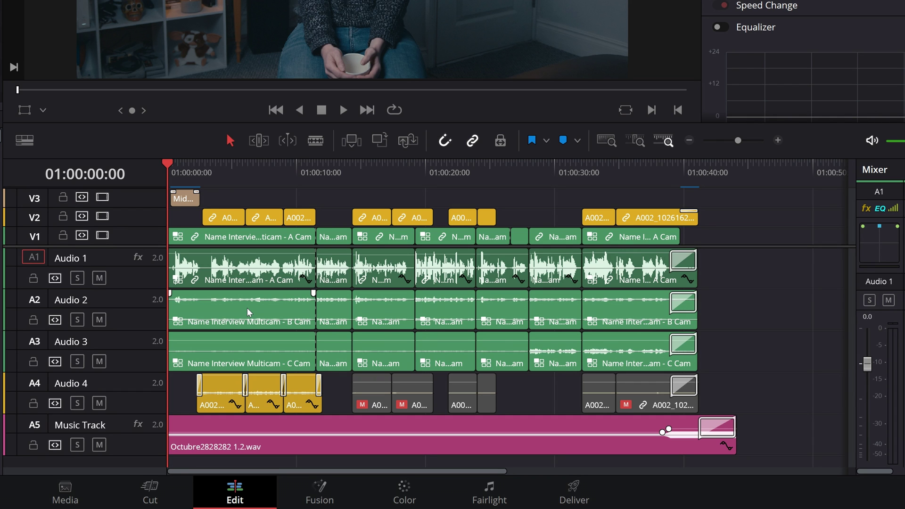
# Convert the Audio 2 track to a linked group of left and right tracks
pyautogui.rightClick(131, 305)
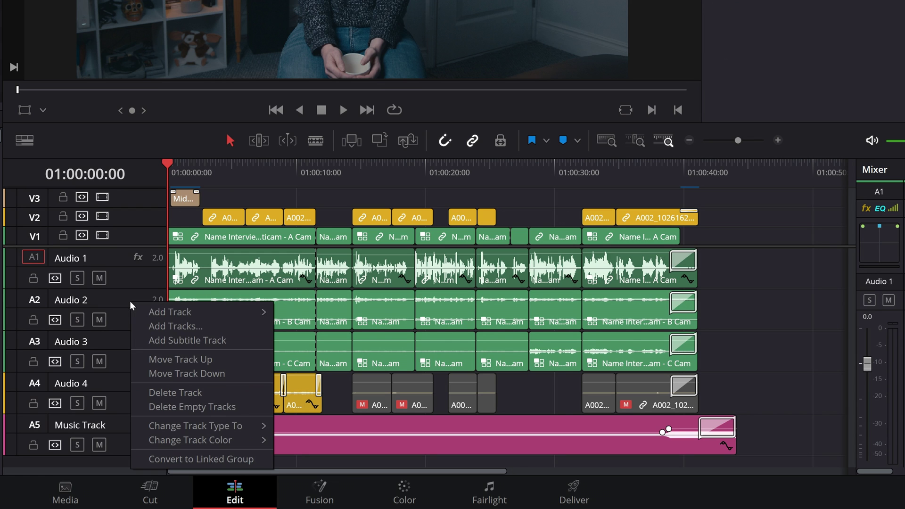
pyautogui.click(189, 461)
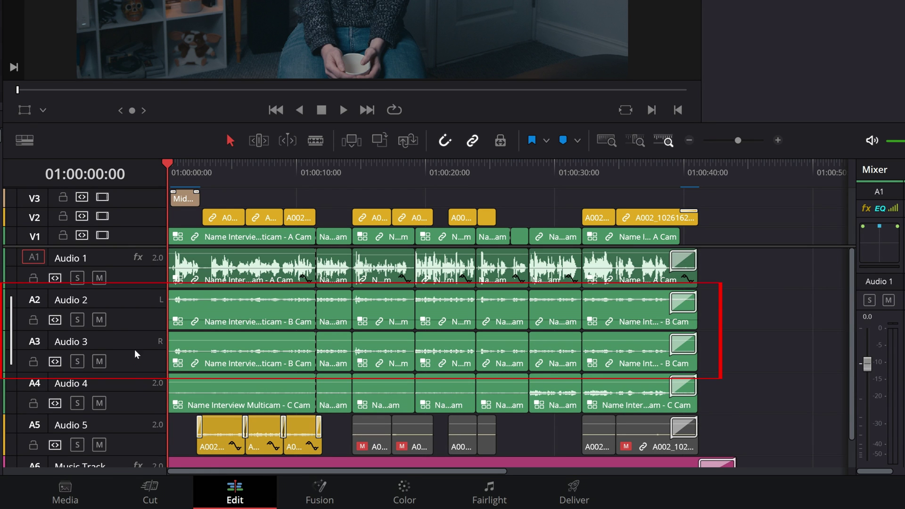